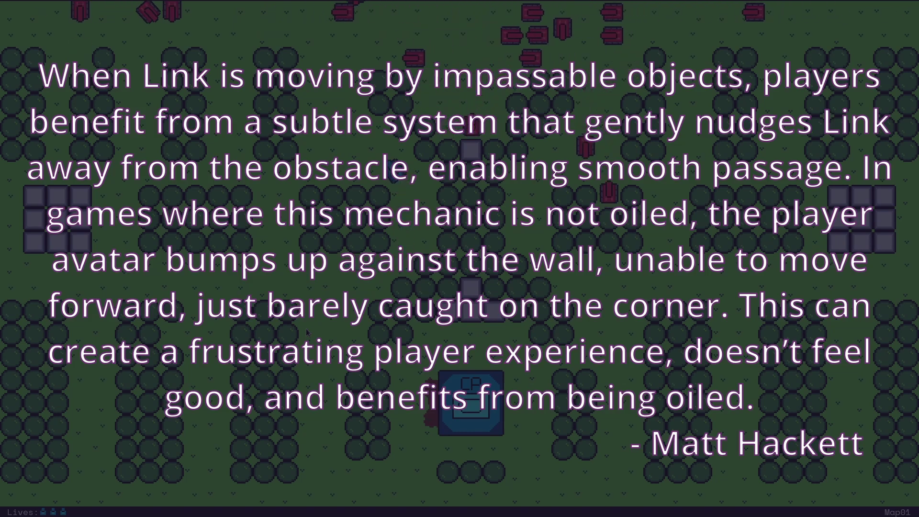
key(Left)
key(Down)
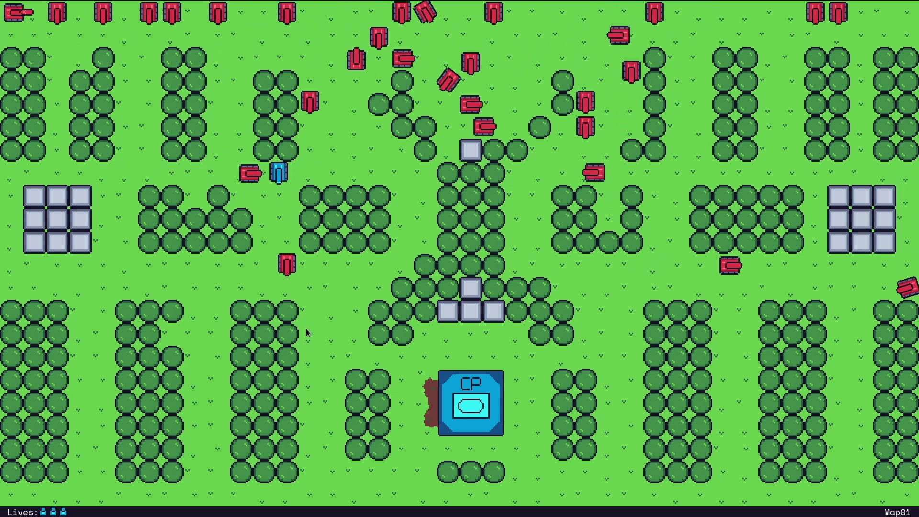
key(Left)
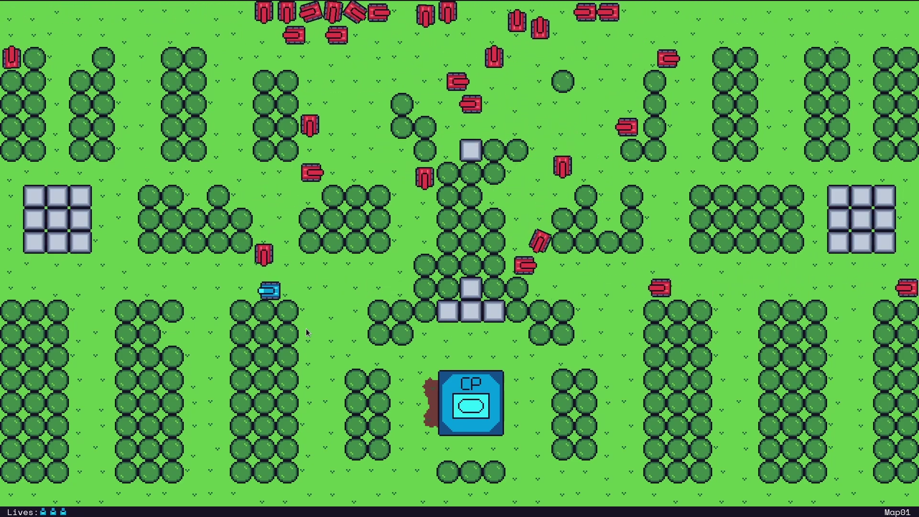
key(Up)
key(Right)
key(space)
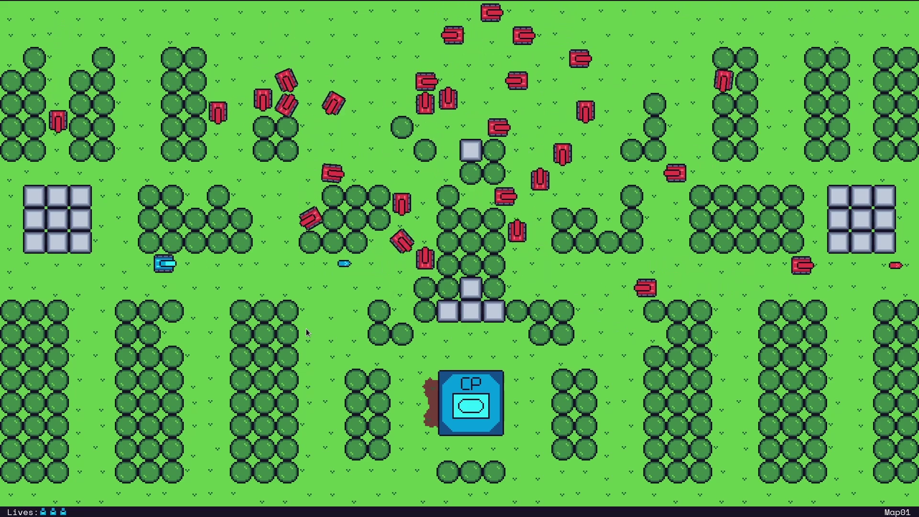
key(space)
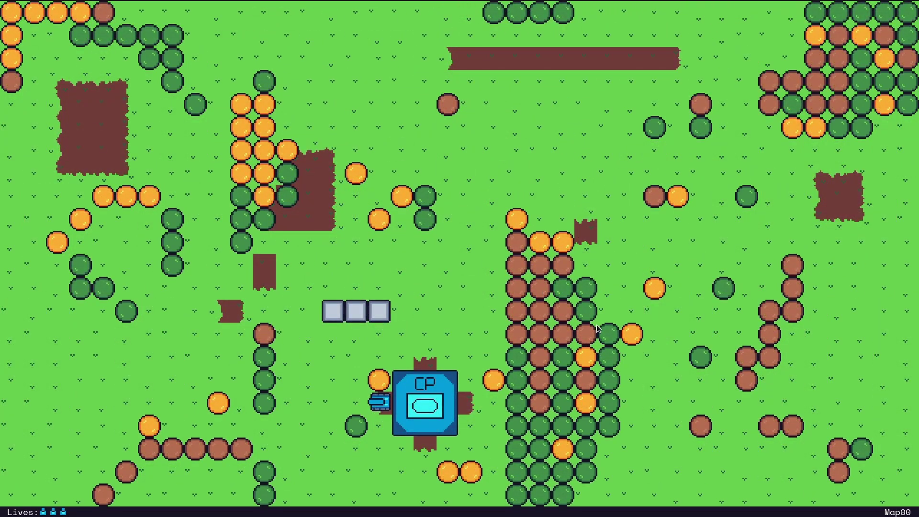
key(Left)
key(Up)
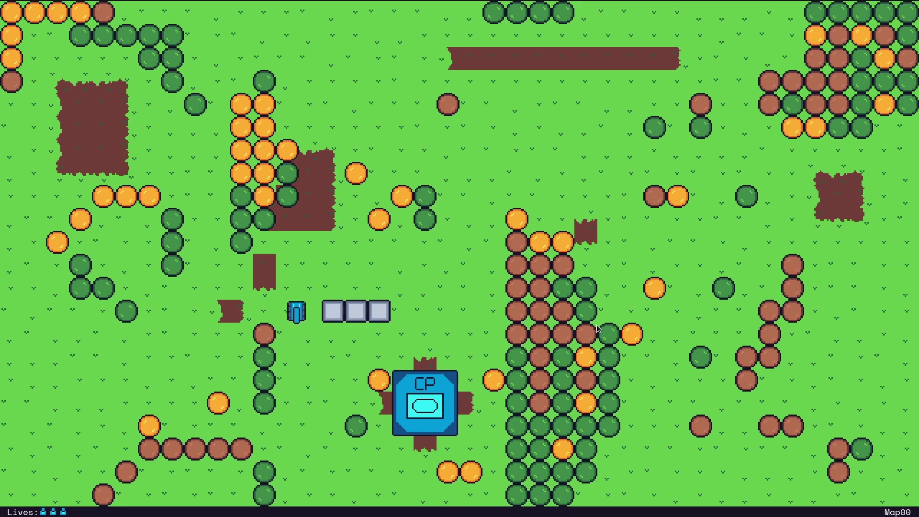
key(Down)
key(Right)
key(Up)
key(Right)
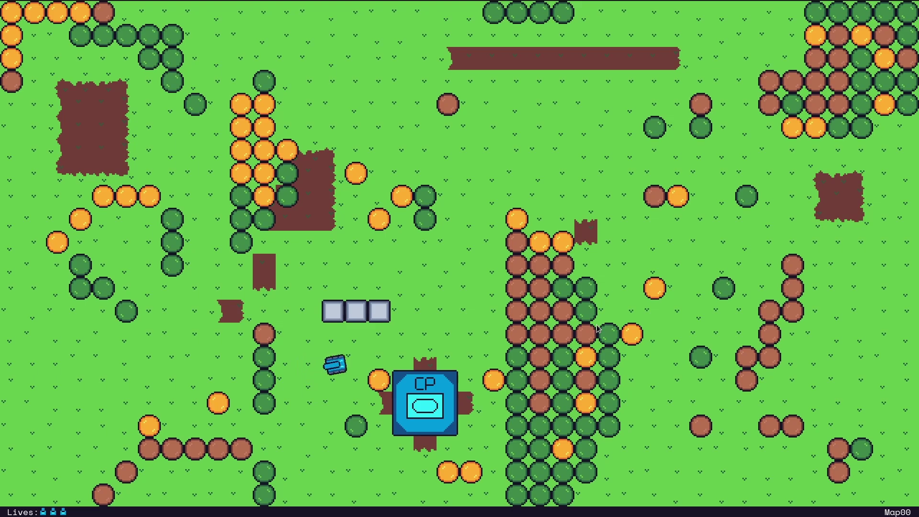
key(Left)
key(Down)
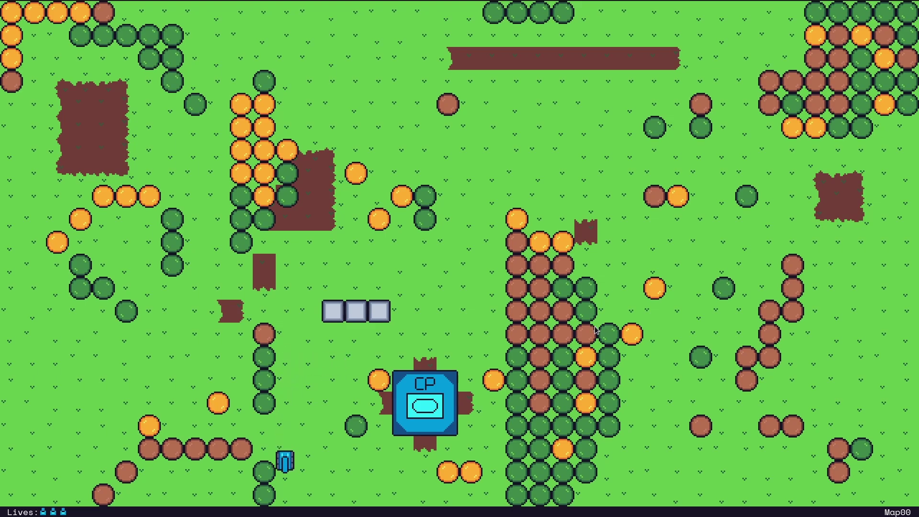
key(Right)
key(Up)
key(Left)
key(Left)
key(Right)
key(Up)
key(Down)
key(Right)
key(Up)
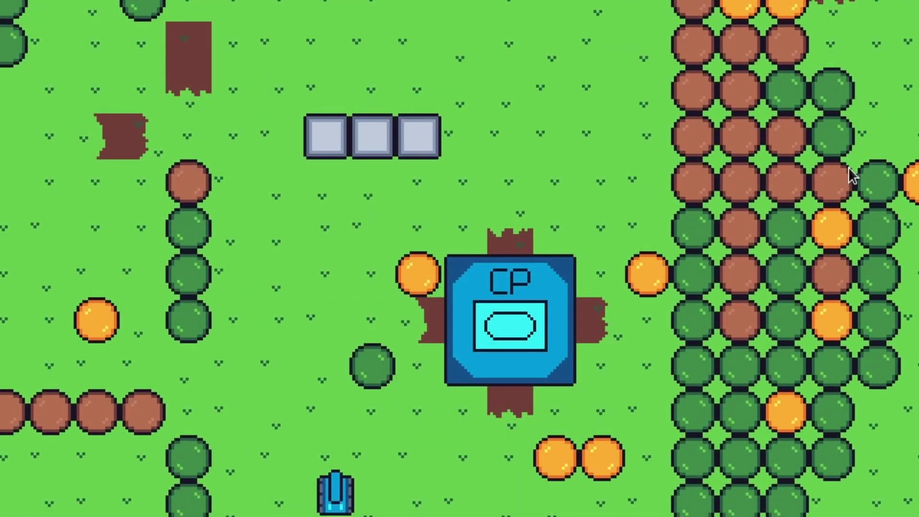
key(Up)
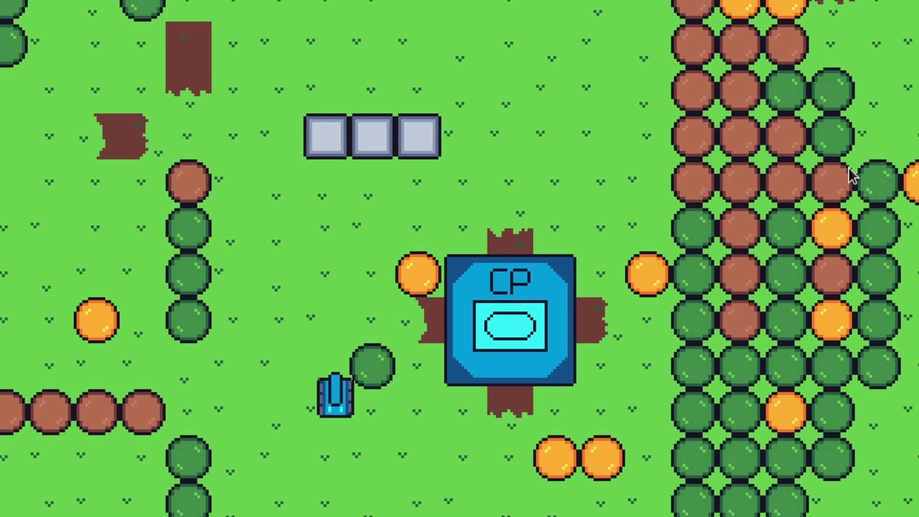
key(Left)
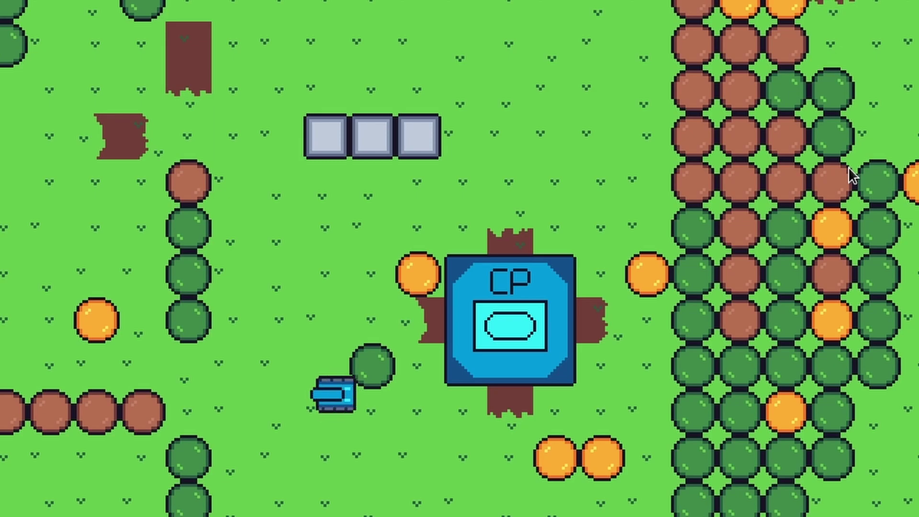
key(Left)
key(Up)
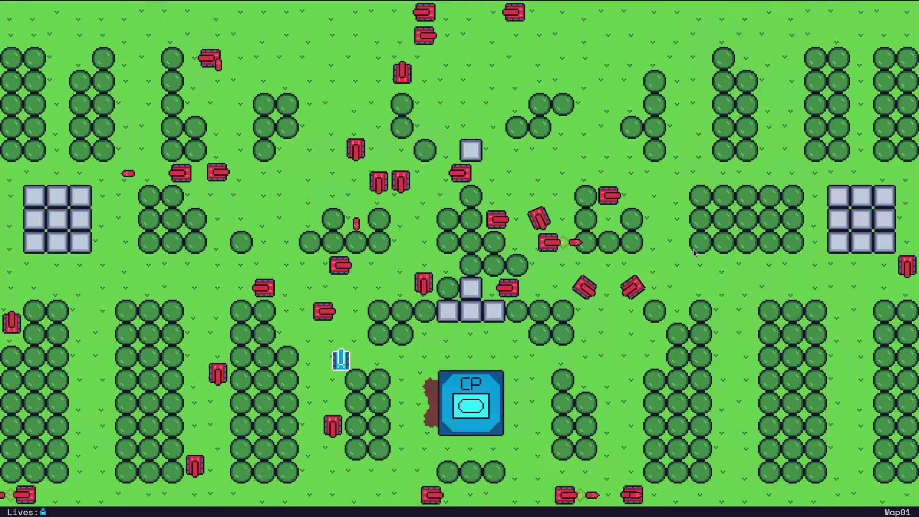
key(Up)
key(Left)
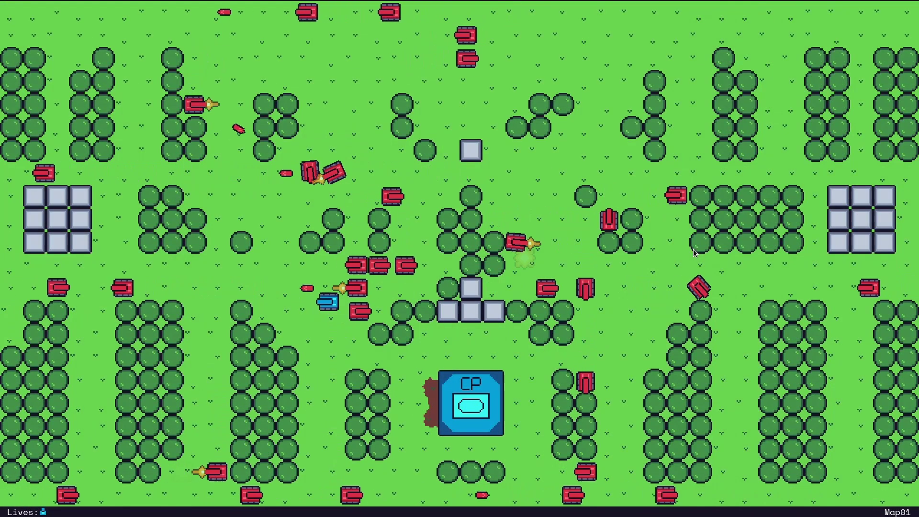
key(Left)
key(Up)
key(Left)
key(Up)
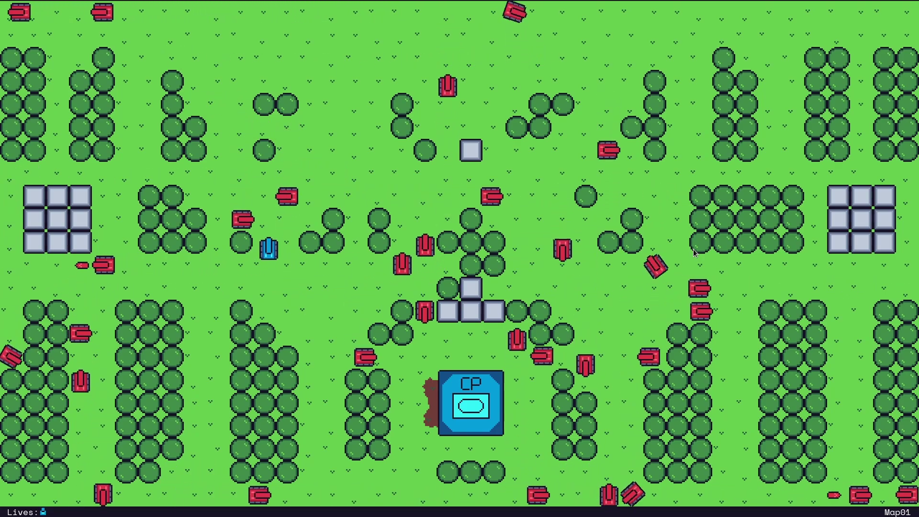
key(Right)
key(Up)
key(Right)
key(Down)
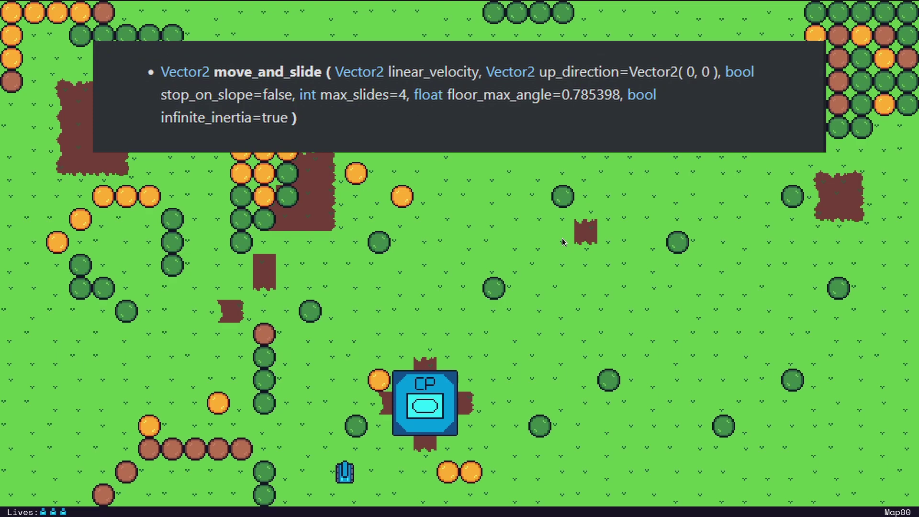
key(Up)
key(Left)
key(Up)
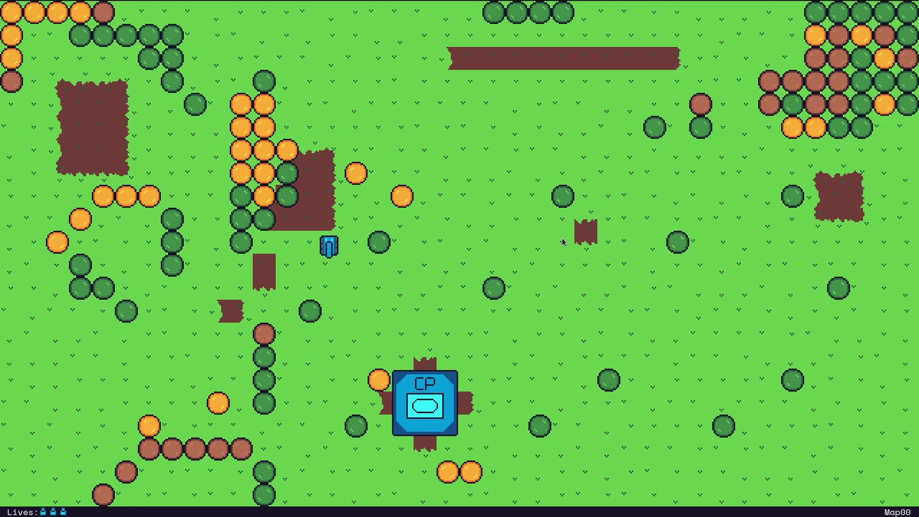
key(Right)
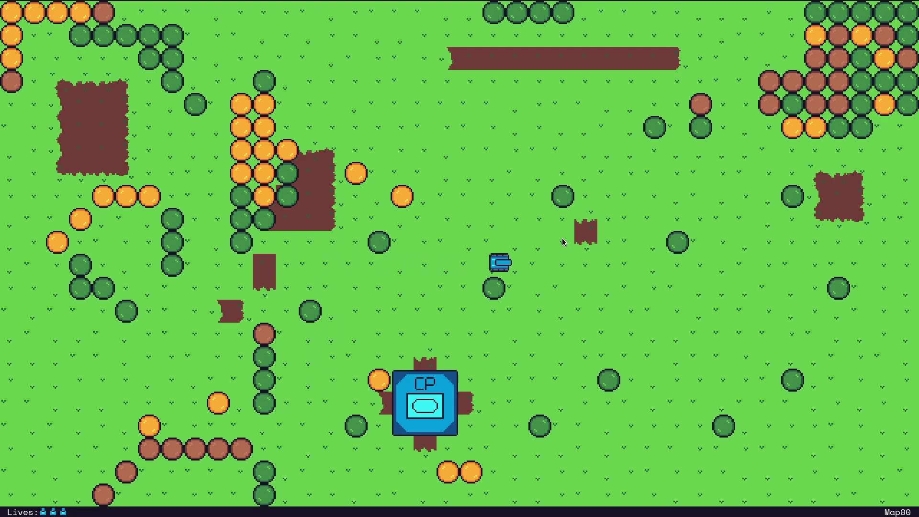
key(Down)
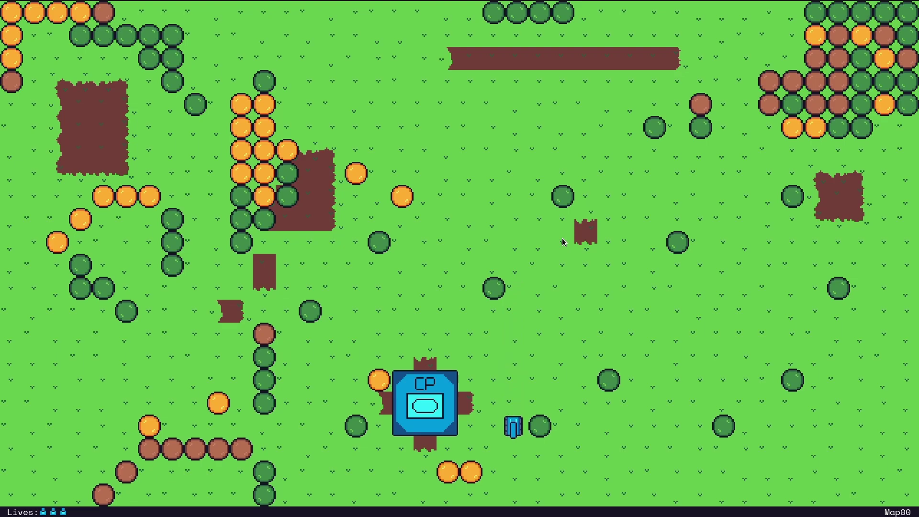
key(Right)
key(Up)
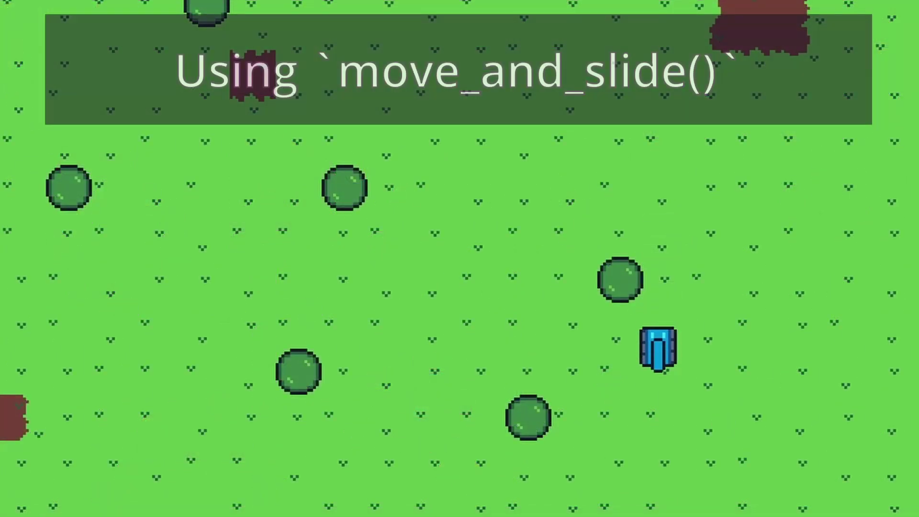
key(Down)
key(Left)
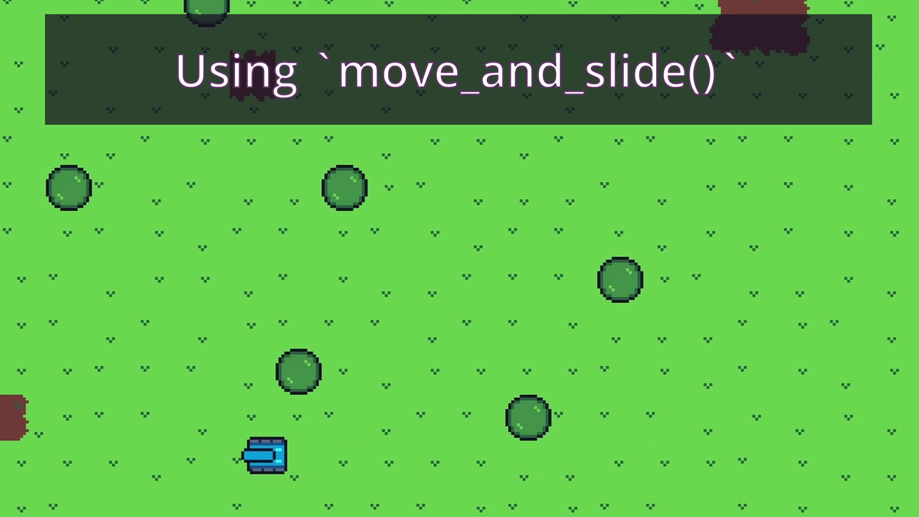
key(Up)
key(Right)
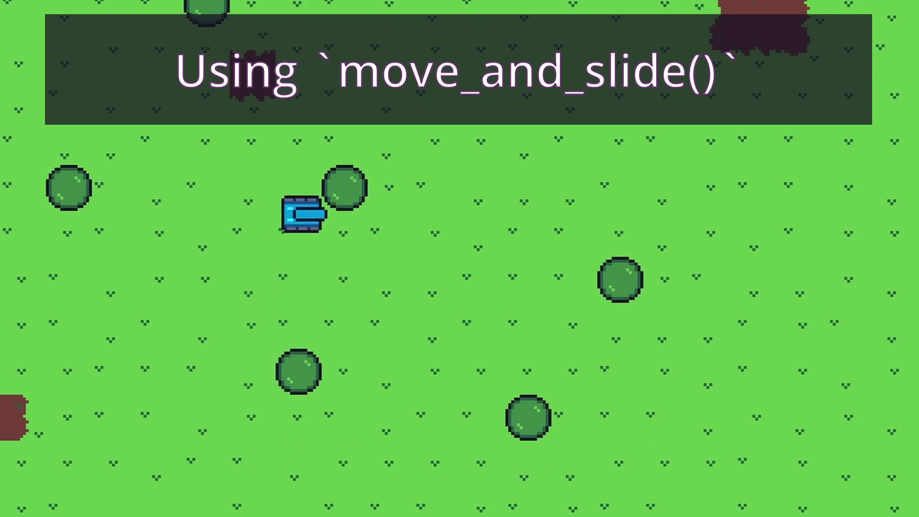
key(Down)
key(Left)
key(Left)
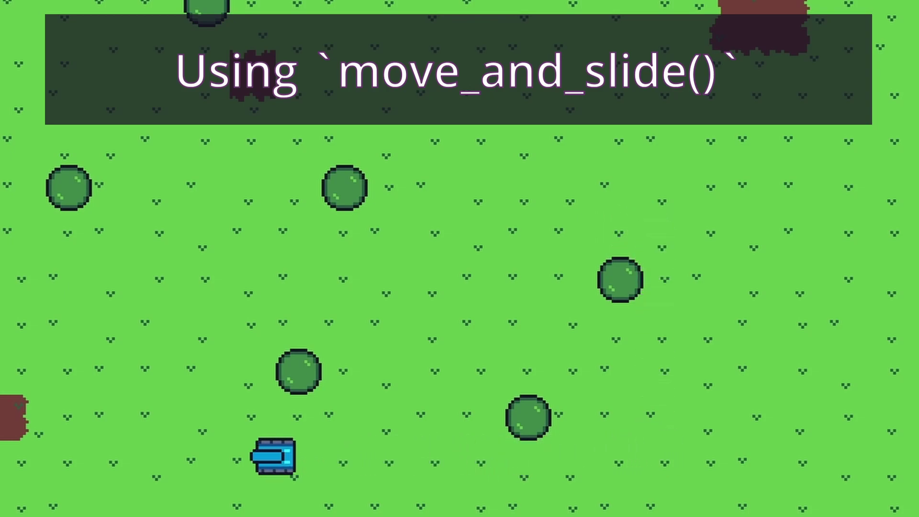
key(Up)
key(Right)
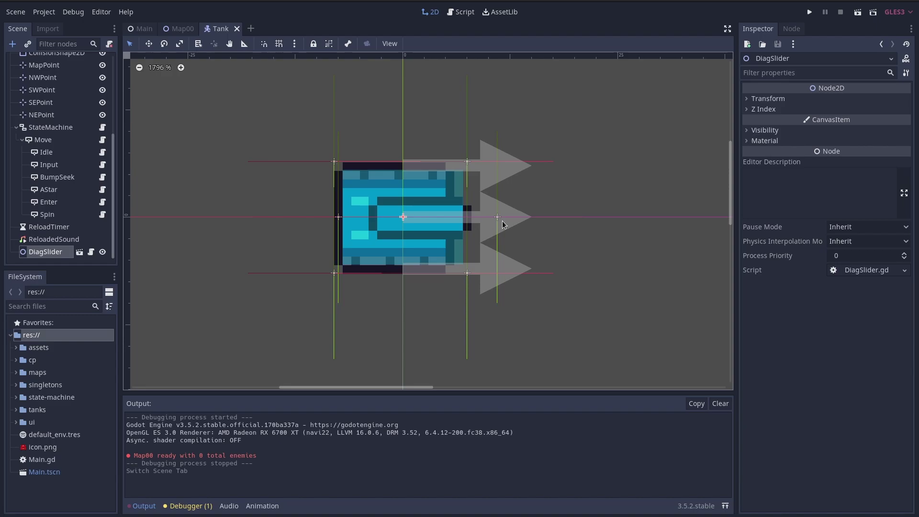
Run the Map00 scene and drive the tank up against the lone tree near the base to test its three front rays.
click(178, 30)
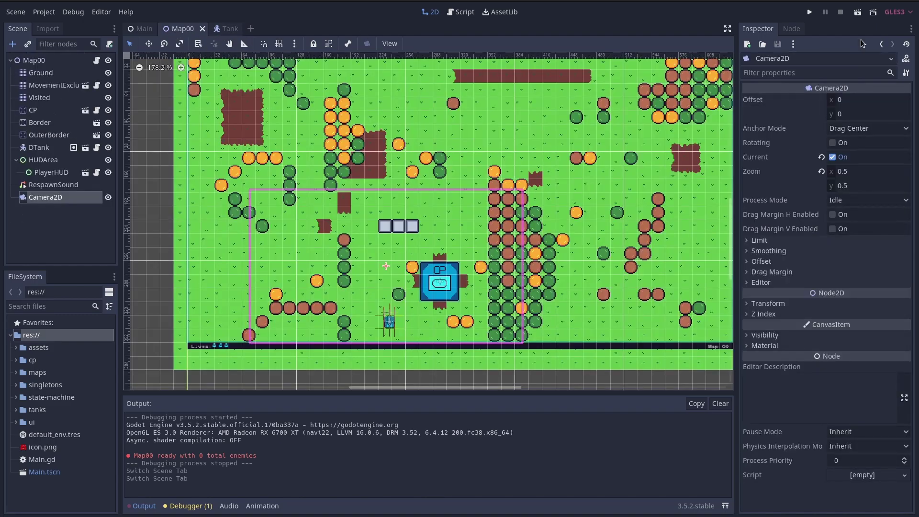
click(857, 13)
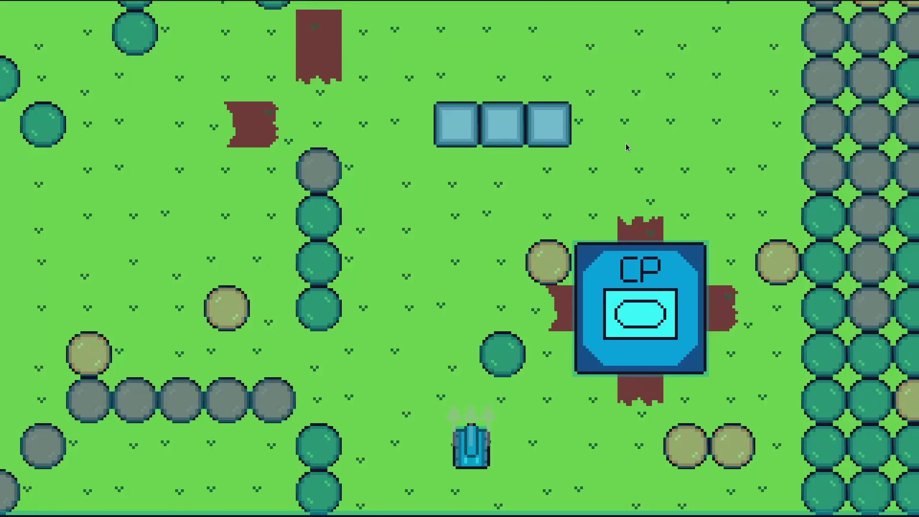
key(Up)
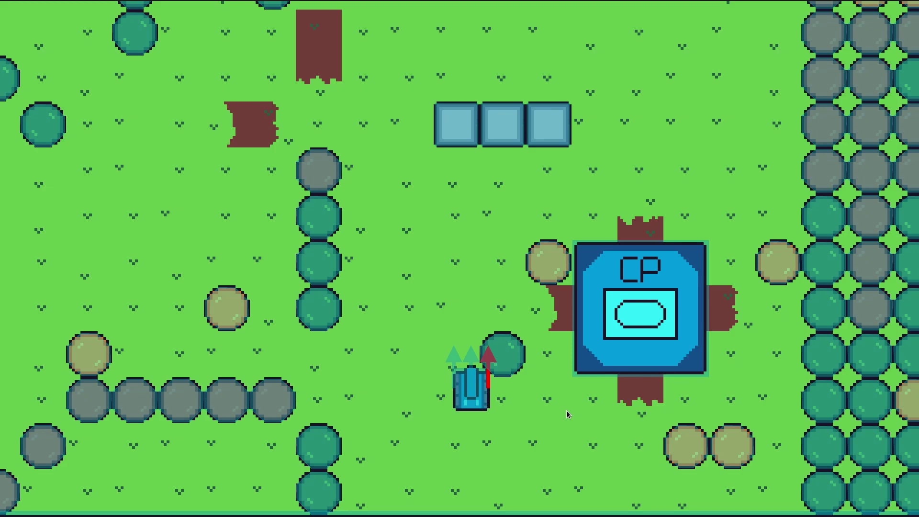
key(Down)
key(Right)
key(Up)
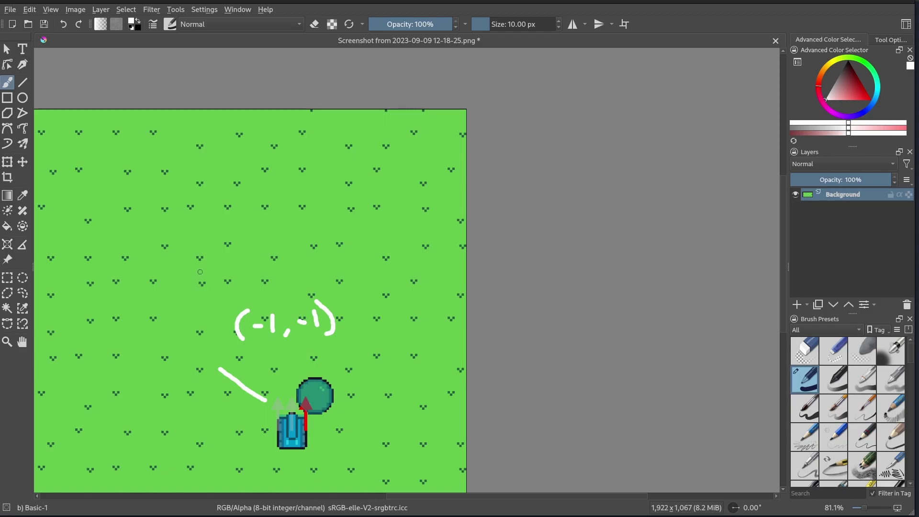
mouse_move(160, 263)
middle_down()
mouse_move(269, 354)
mouse_move(422, 369)
middle_up()
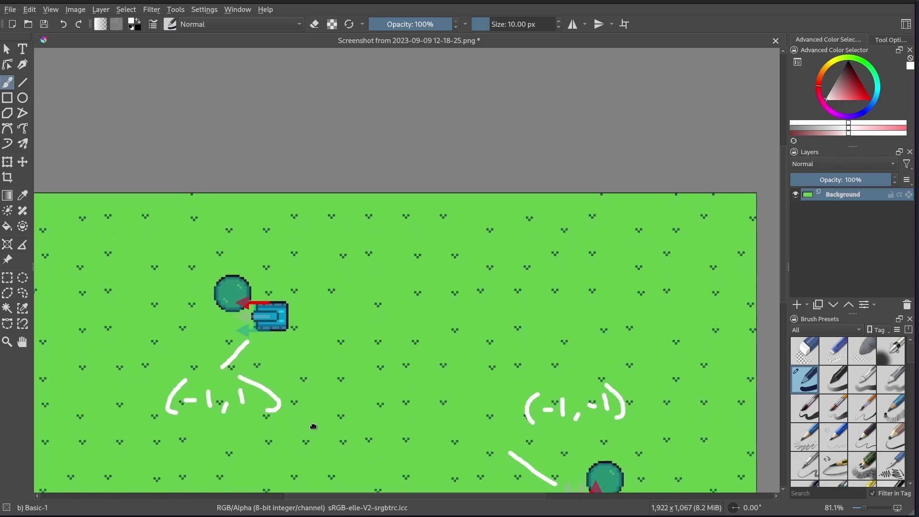
middle_drag(313, 425, 347, 307)
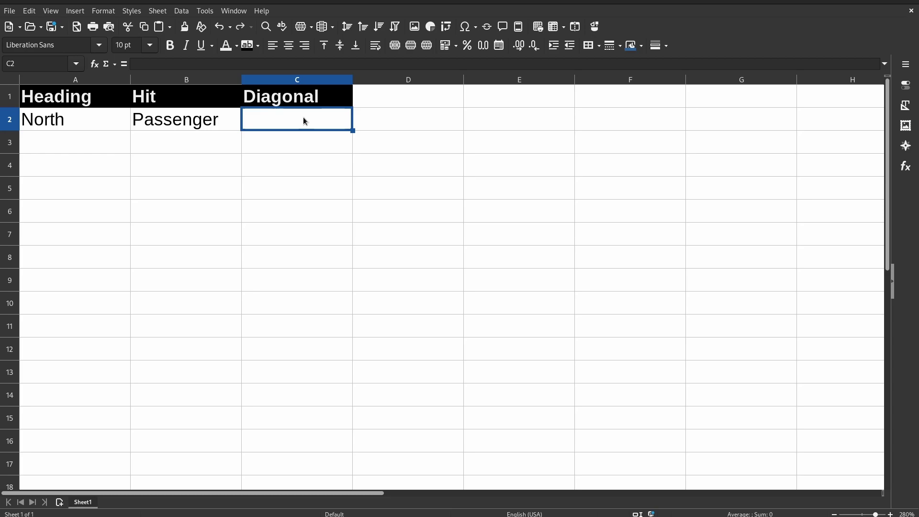
Enter (-1,-1) as the Diagonal value for the North heading with a Passenger hit in cell C2.
text((-1,)
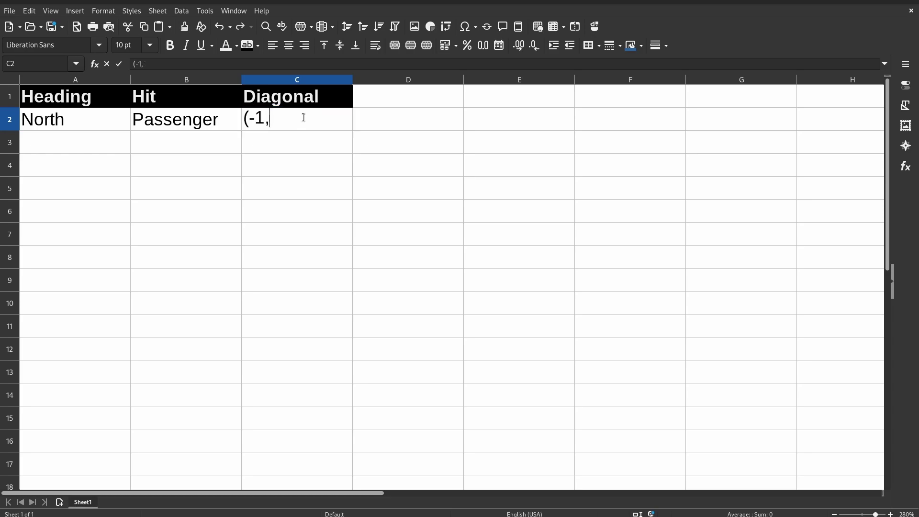
text(-1))
key(Return)
Fill row 3 with heading West, hit Passenger and diagonal (-1,1).
key(Left)
key(Left)
text(West)
key(Tab)
text(P)
key(Tab)
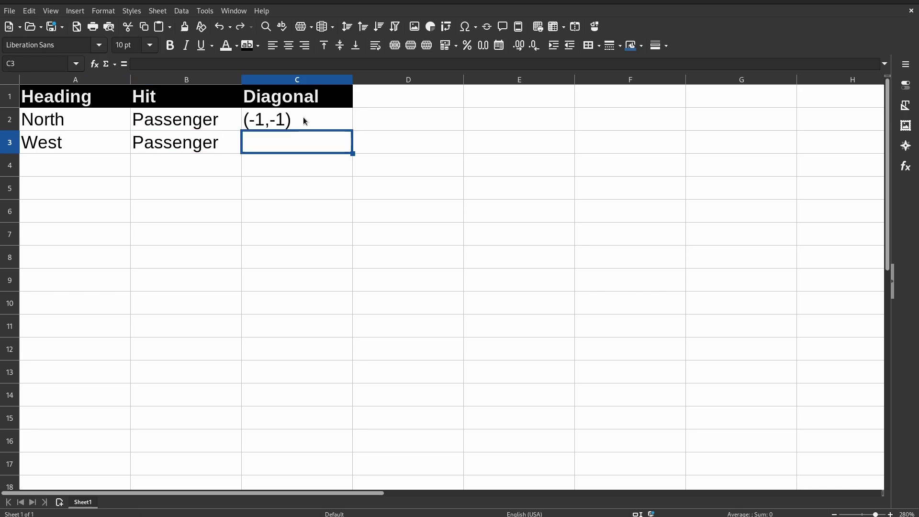
text((-1,1))
key(Return)
Fill row 4 with heading South, hit Passenger and diagonal (1,1).
key(Left)
key(Left)
text(South)
key(Tab)
text(P)
key(Tab)
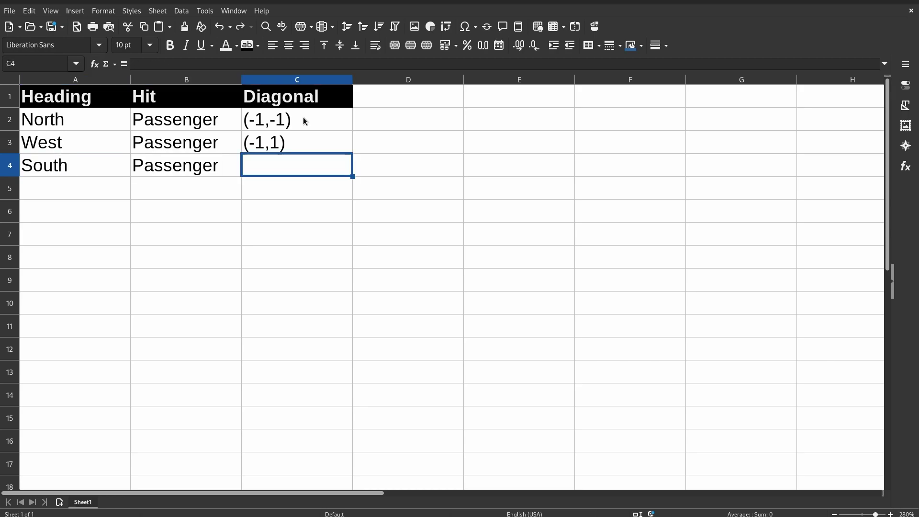
text((1,1))
key(Return)
Fill row 5 with heading East, hit Passenger and diagonal (1,-1).
key(Home)
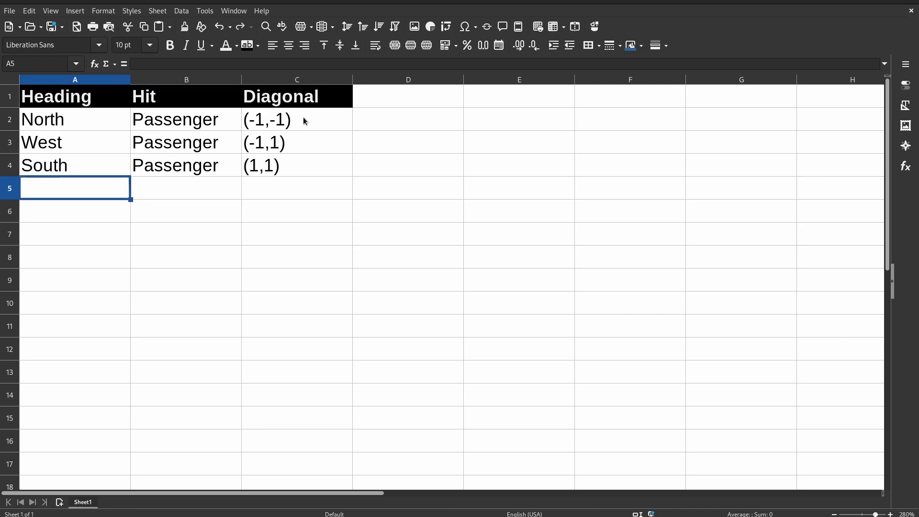
text(East)
key(Tab)
text(Pa)
key(Tab)
text(()
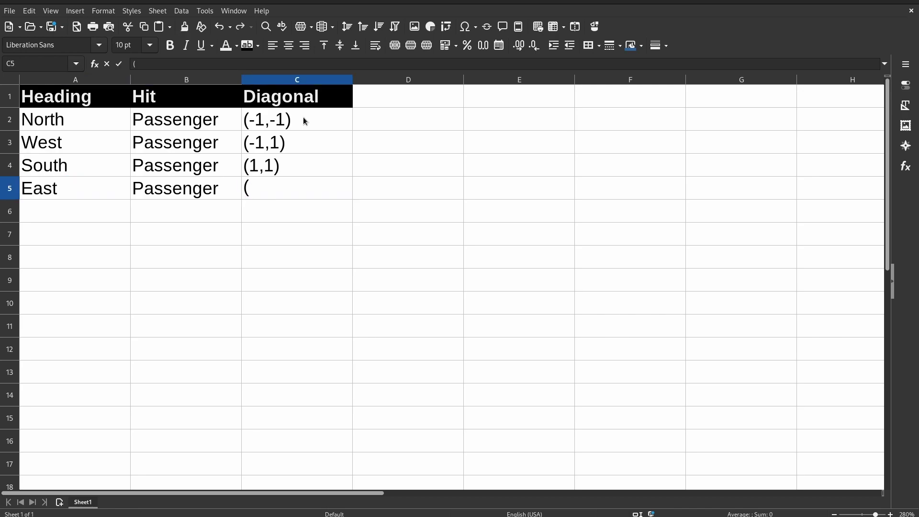
text(1,-1))
key(Return)
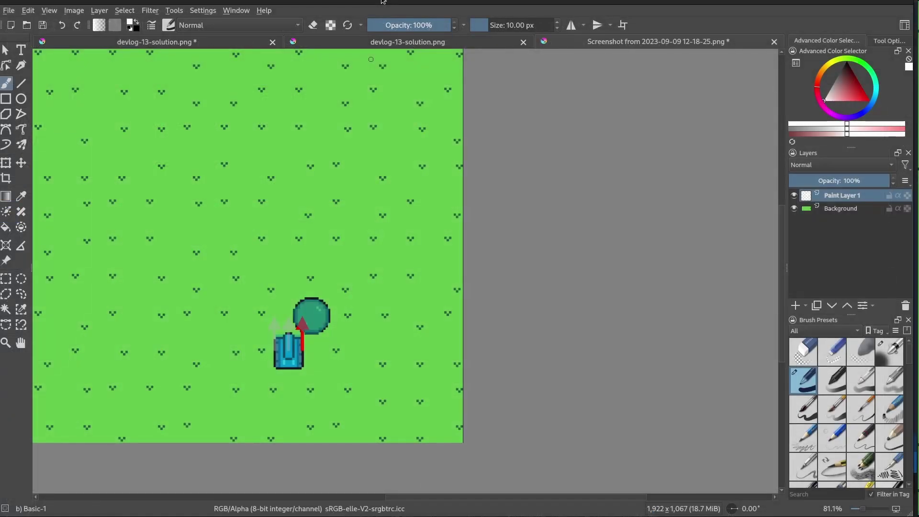
Draw a white line straight ahead from the north-facing tank's front on Paint Layer 1 and label it (0,-1).
drag(288, 329, 289, 278)
mouse_move(318, 249)
mouse_down()
mouse_move(316, 271)
mouse_move(331, 252)
mouse_up()
mouse_move(348, 267)
mouse_down()
mouse_move(341, 276)
mouse_move(366, 262)
mouse_move(374, 276)
mouse_up()
drag(380, 246, 380, 284)
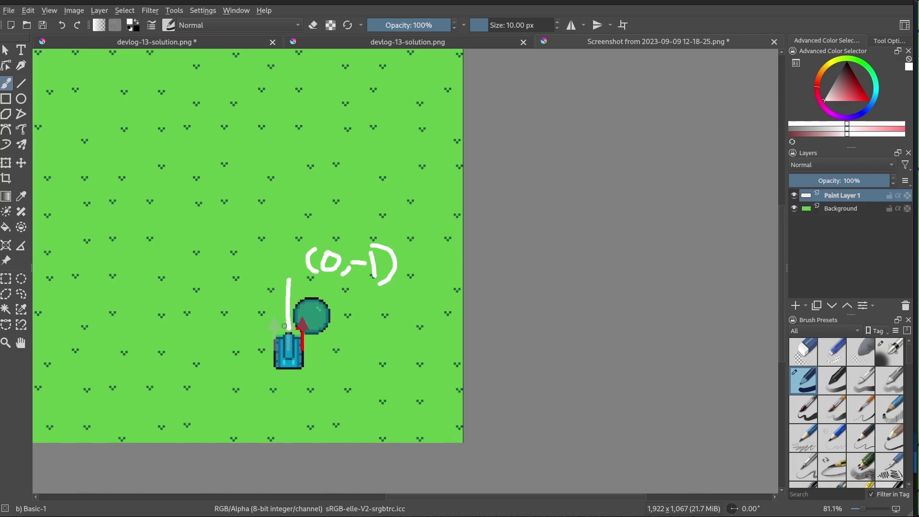
Draw white diagonal and horizontal lines completing the triangle ahead of the north-facing tank, and write (-1,0)+ before the existing (0,-1) label.
drag(275, 338, 225, 281)
drag(227, 277, 283, 276)
mouse_move(201, 241)
mouse_down()
mouse_move(200, 273)
mouse_move(218, 256)
mouse_move(227, 268)
mouse_up()
mouse_move(240, 259)
mouse_down()
mouse_move(236, 268)
mouse_move(254, 240)
mouse_up()
mouse_move(259, 235)
mouse_down()
mouse_move(261, 264)
mouse_move(290, 266)
mouse_up()
drag(281, 258, 302, 257)
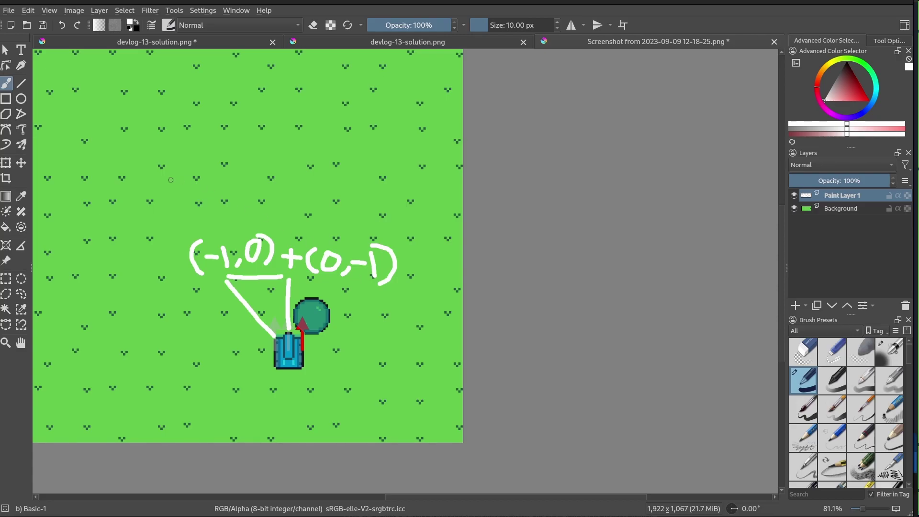
mouse_move(169, 180)
middle_down()
mouse_move(240, 221)
mouse_move(355, 266)
mouse_move(466, 293)
middle_up()
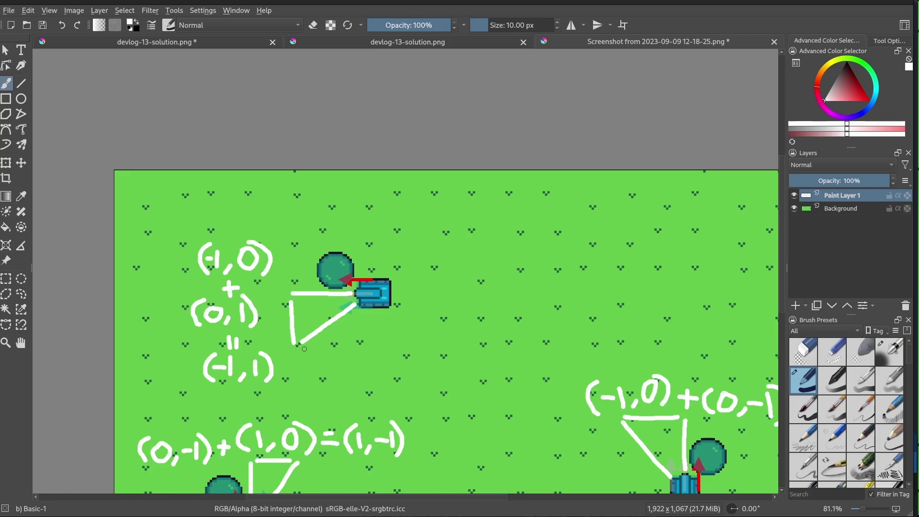
scroll(345, 246, down, 5)
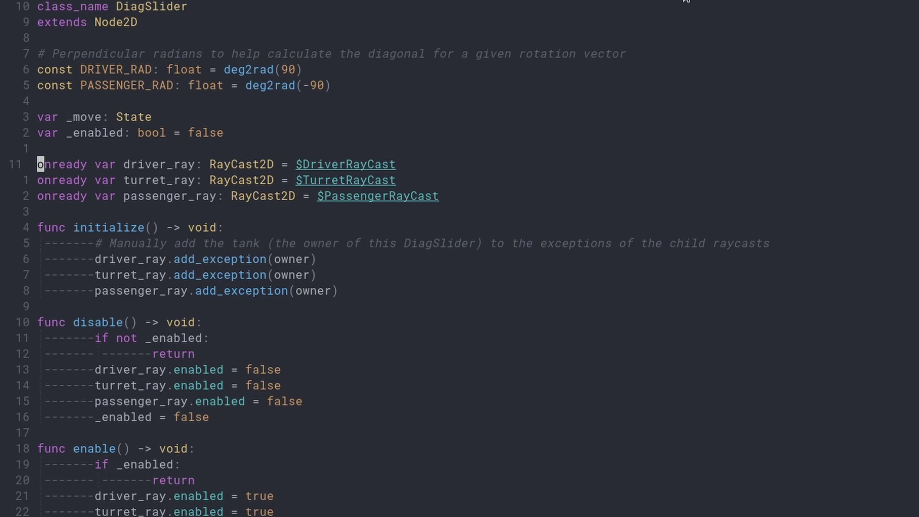
Switch to the code editor and highlight the three onready RayCast2D declarations in the DiagSlider script.
key(shift+v)
key(j)
key(j)
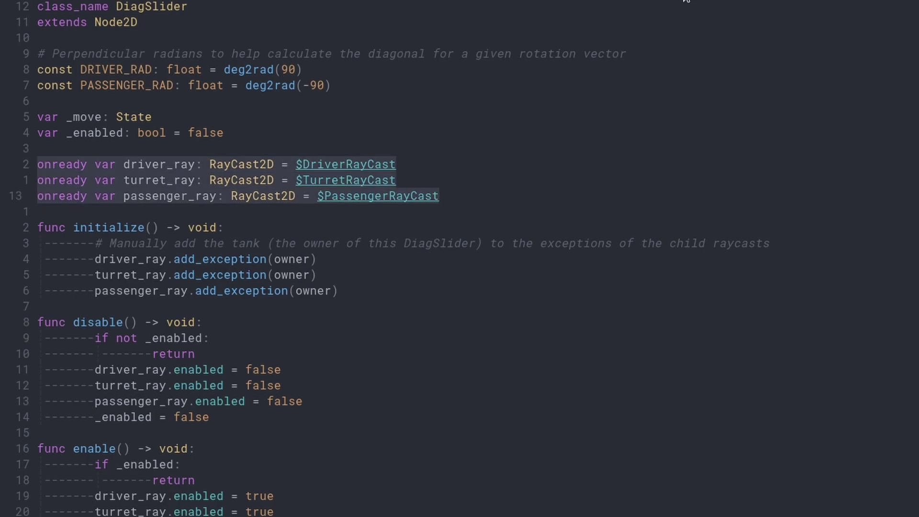
key(Escape)
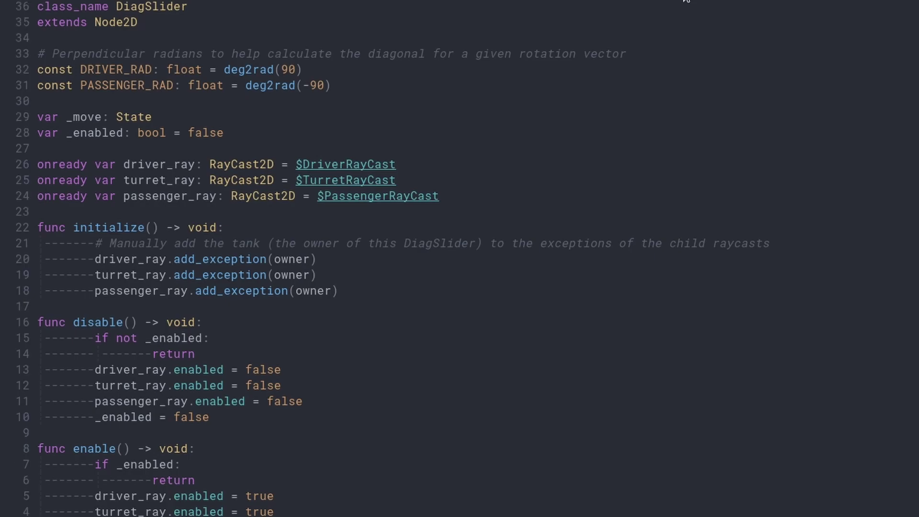
Go to the check() function and highlight the res = Vector2.INF initialisation and the early return of res.
key(2)
key(4)
key(j)
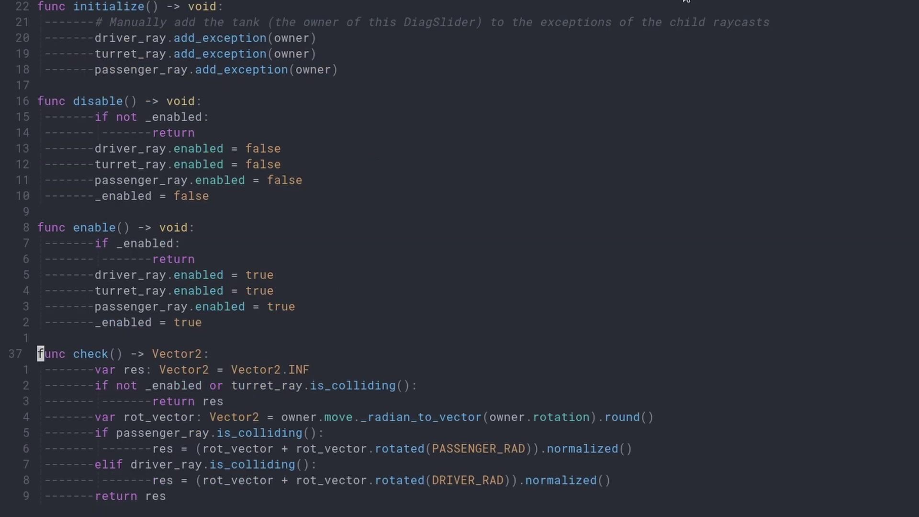
key(j)
key(shift+v)
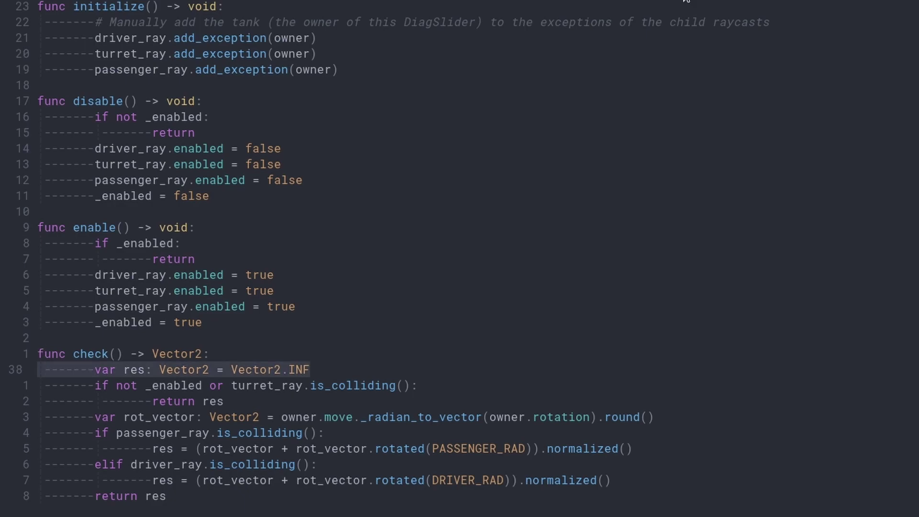
key(Escape)
key(j)
key(j)
key(shift+v)
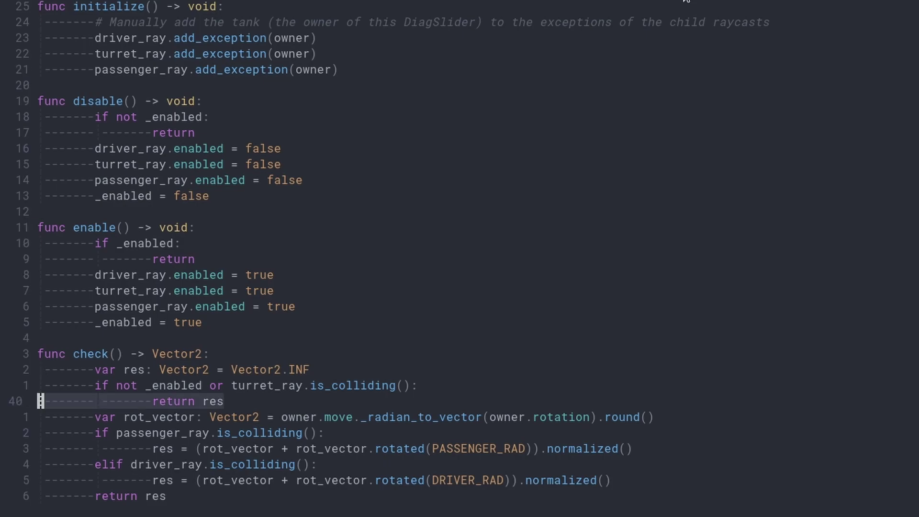
key(y)
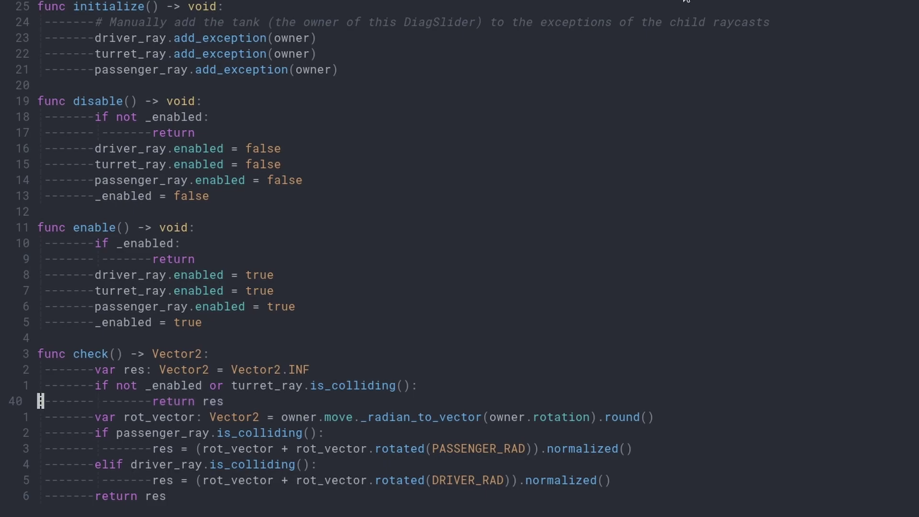
Highlight the res calculations in check() that use PASSENGER_RAD and DRIVER_RAD.
key(j)
key(j)
key(j)
key(shift+v)
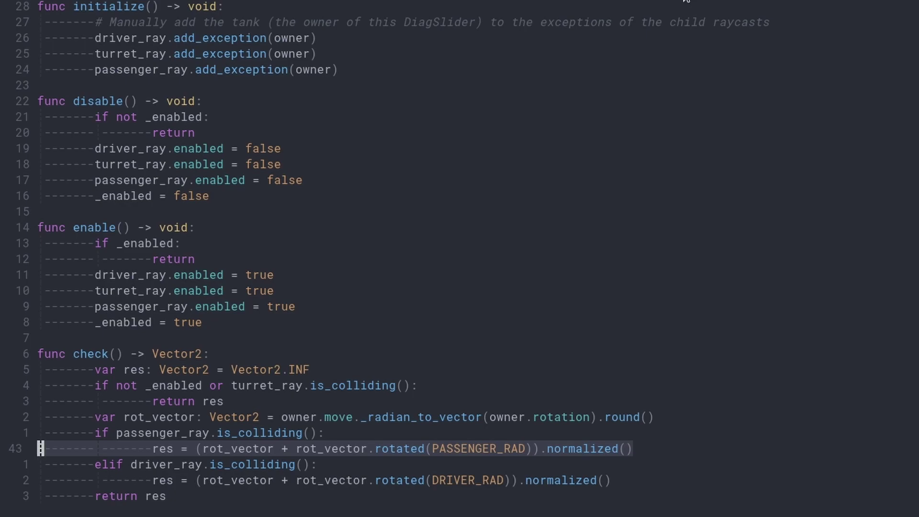
key(Escape)
key(j)
key(j)
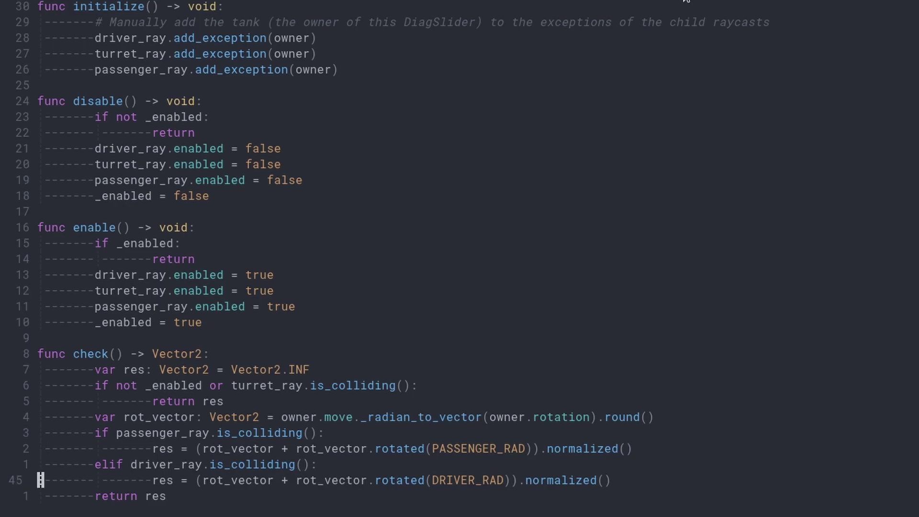
key(shift+v)
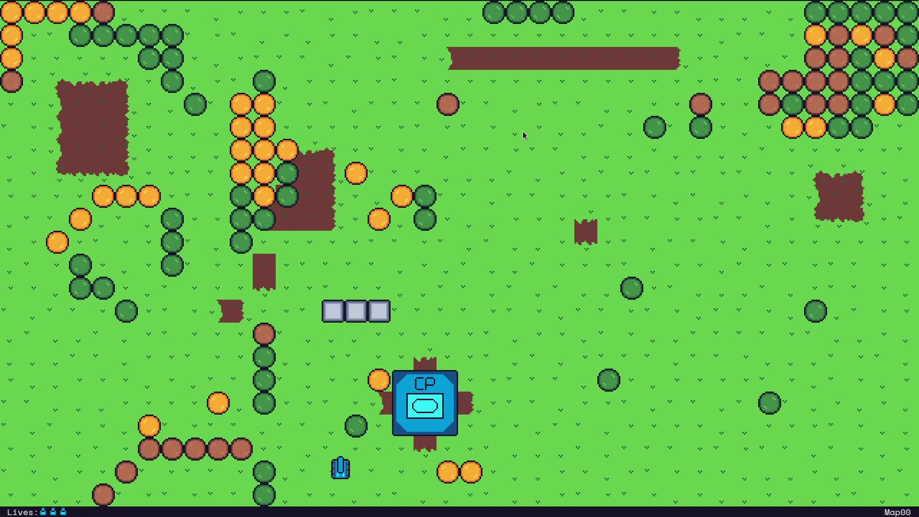
key(Up)
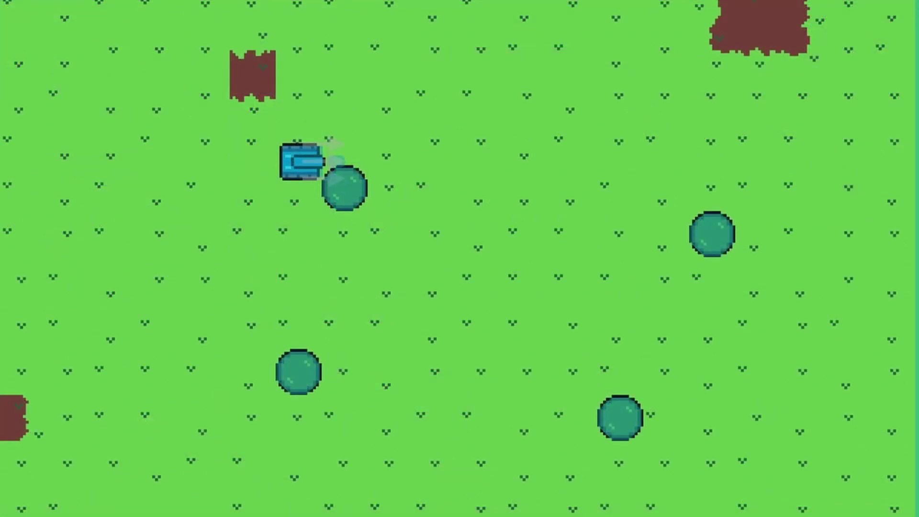
key(Right)
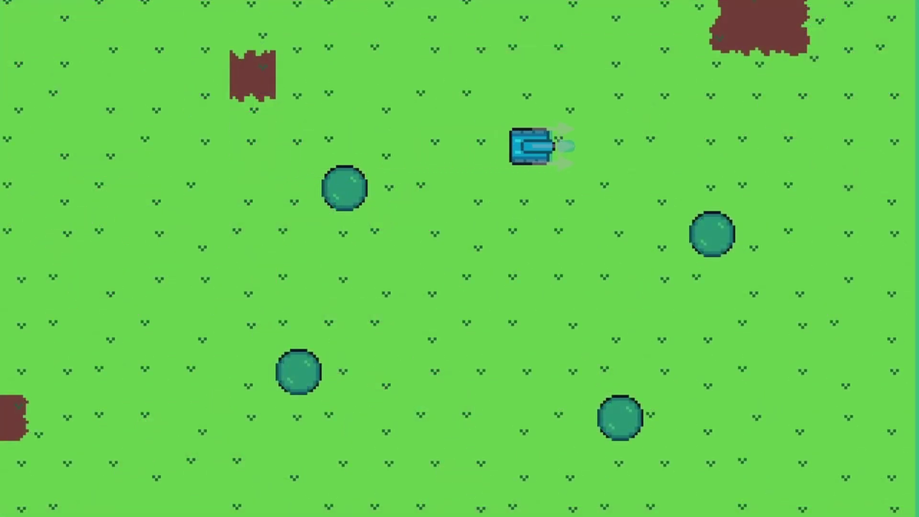
key(Down)
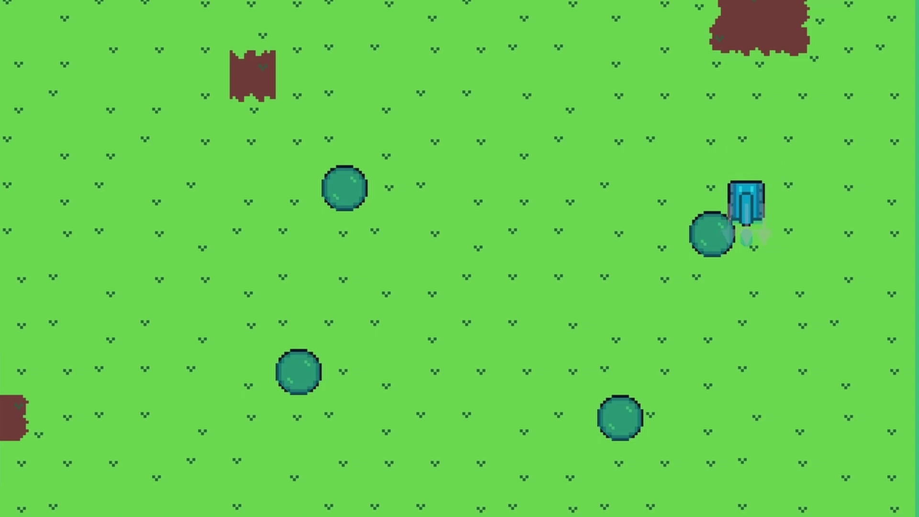
key(Left)
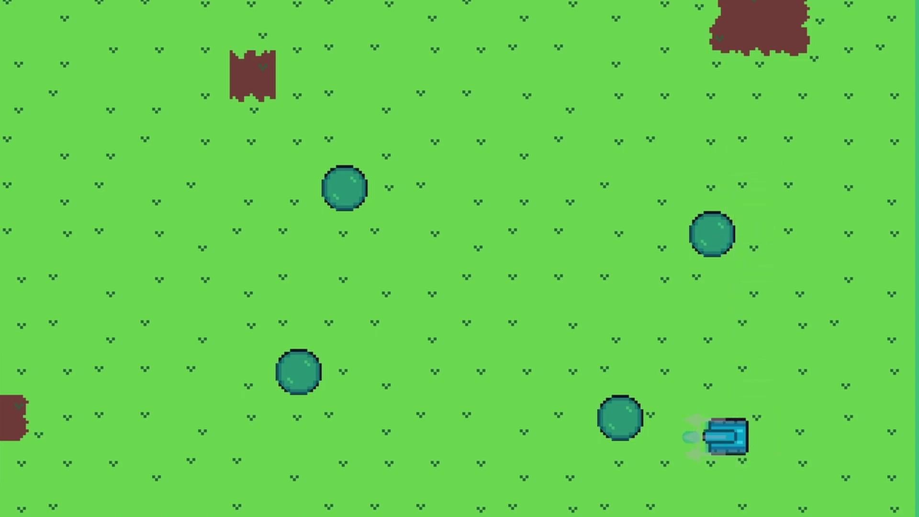
key(Left)
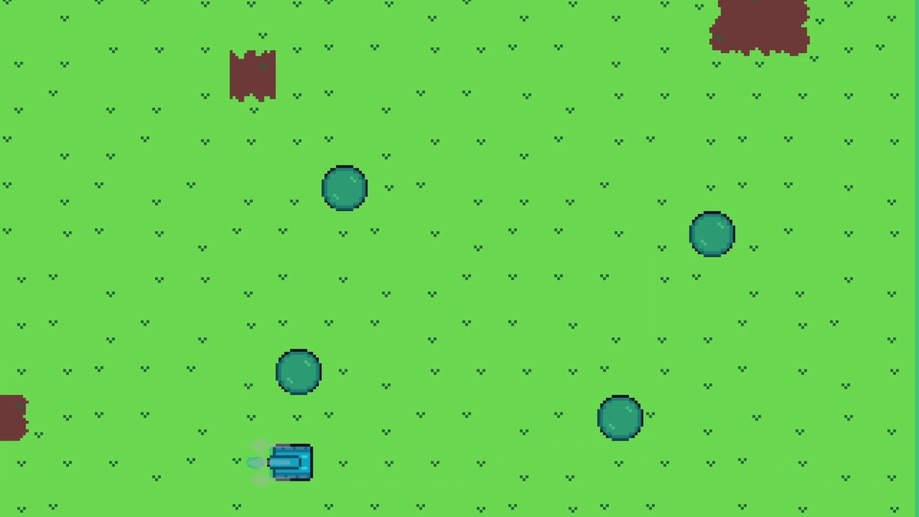
key(Up)
key(Left)
key(Up)
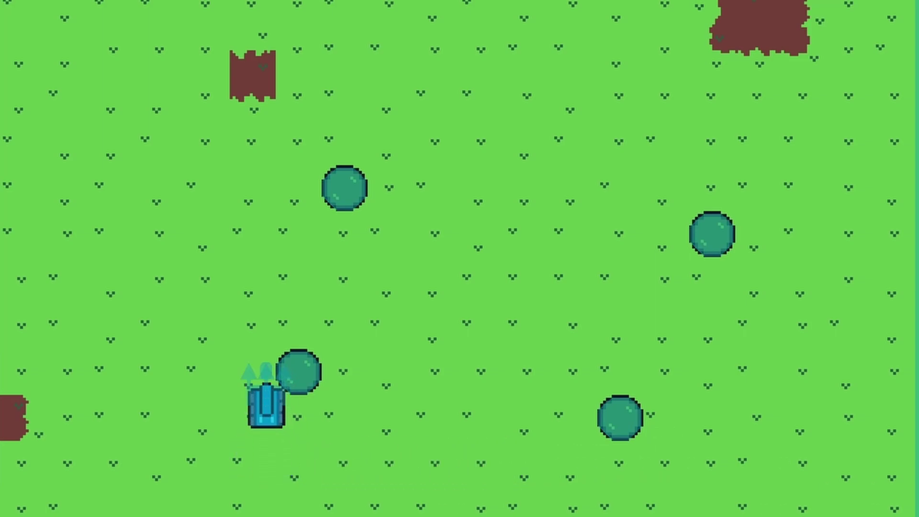
key(Up)
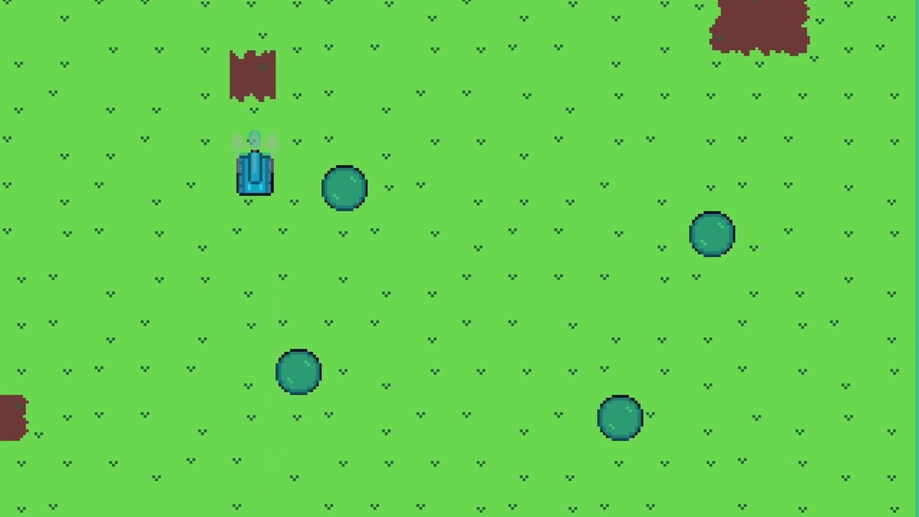